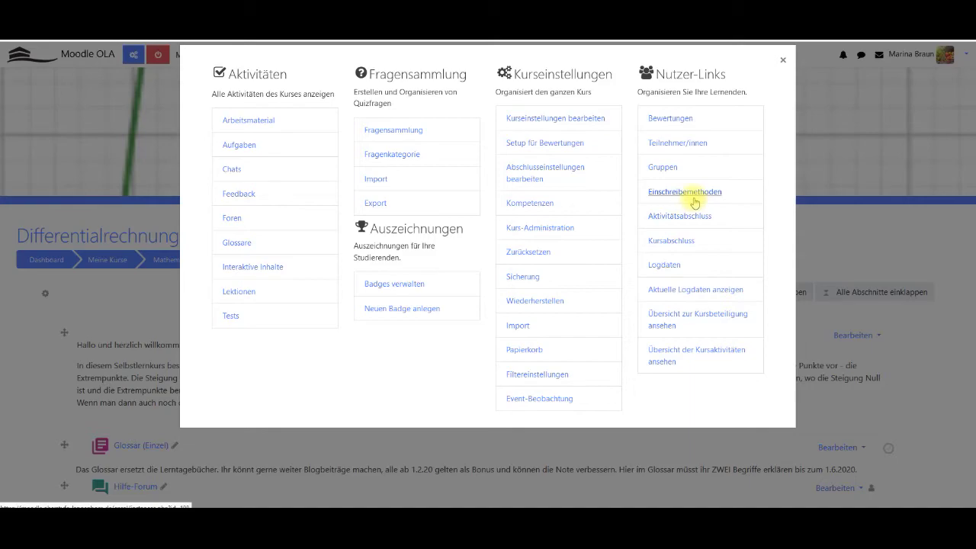
Activate the Selbsteinschreibung (Schüler/in) method on Differentialrechnung 2020's Einschreibemethoden page.
left_click(685, 192)
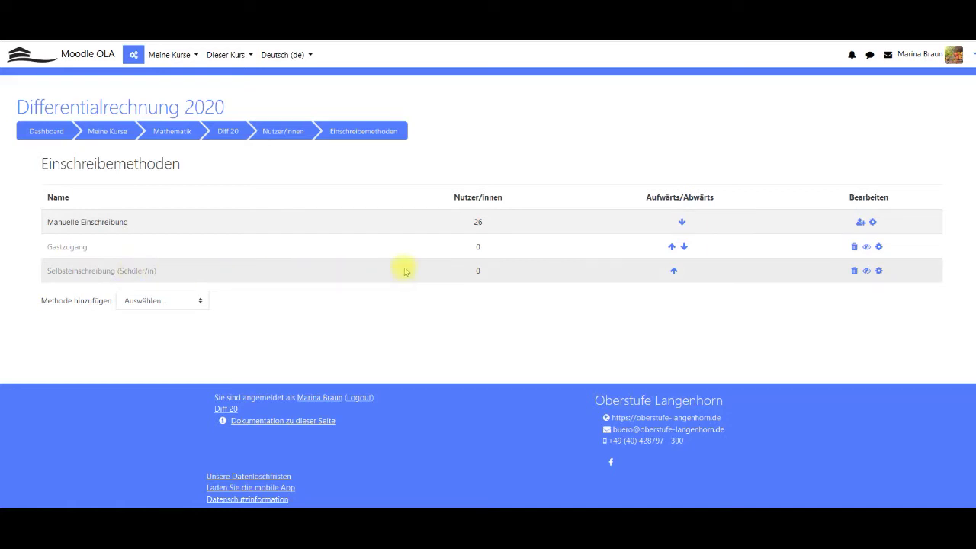
left_click(868, 272)
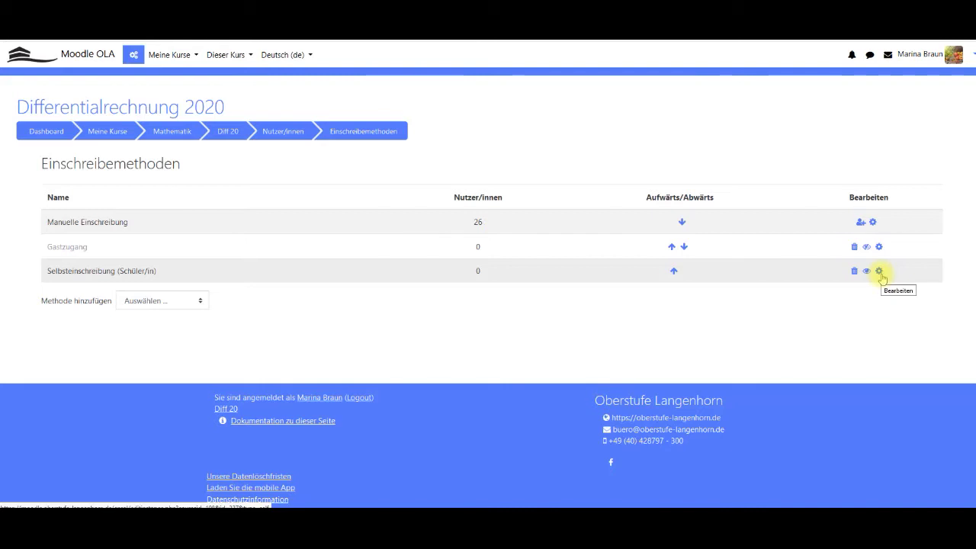
Enter an enrolment key in the Selbsteinschreibung settings, show it in plain text, and save.
left_click(880, 273)
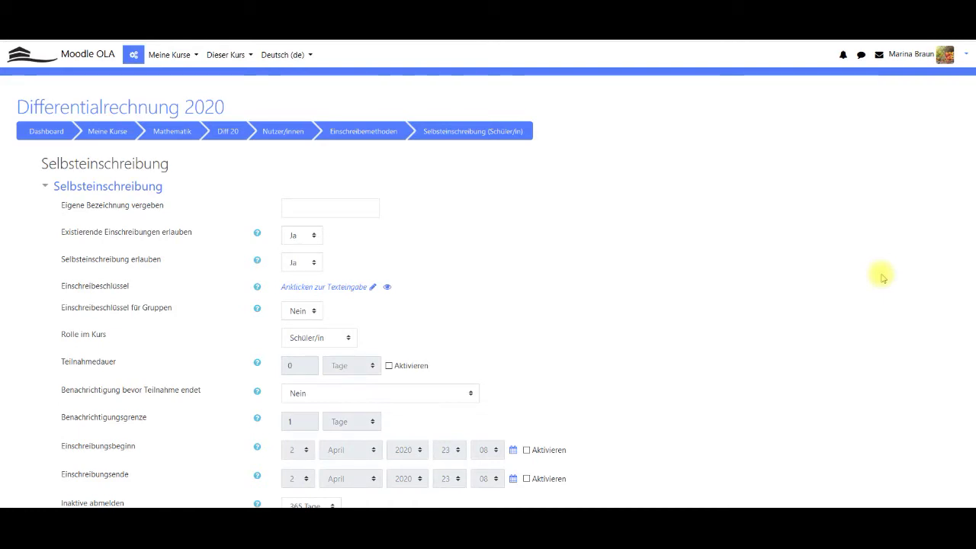
left_click(324, 287)
left_click(323, 289)
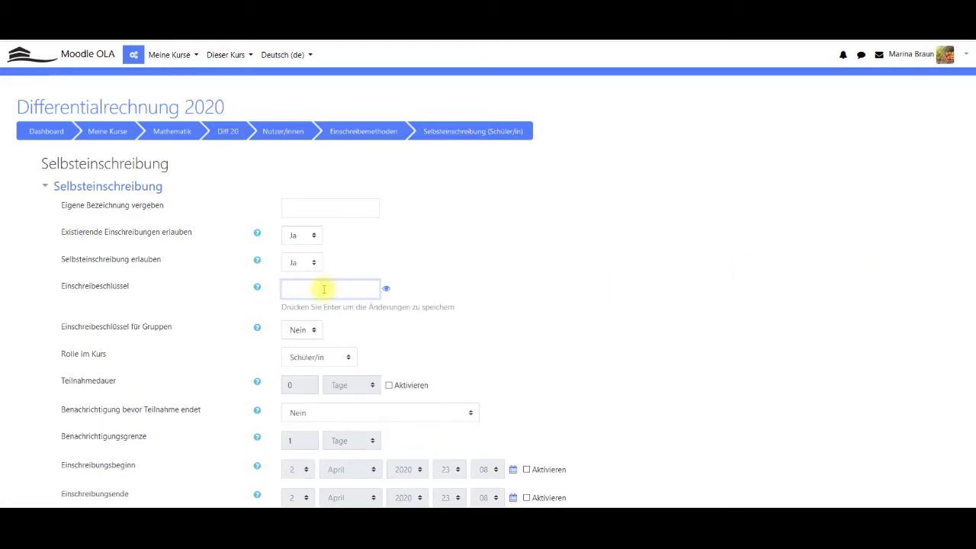
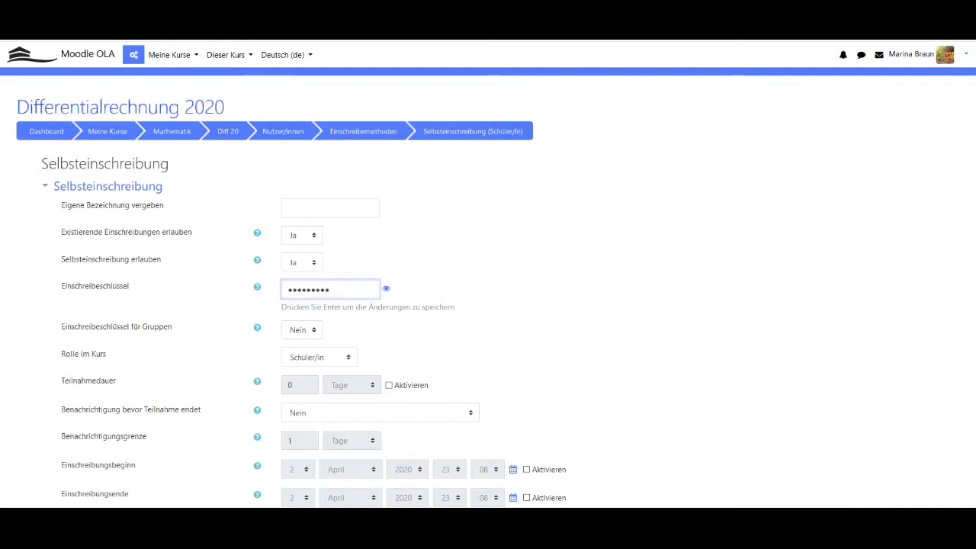
left_click(387, 289)
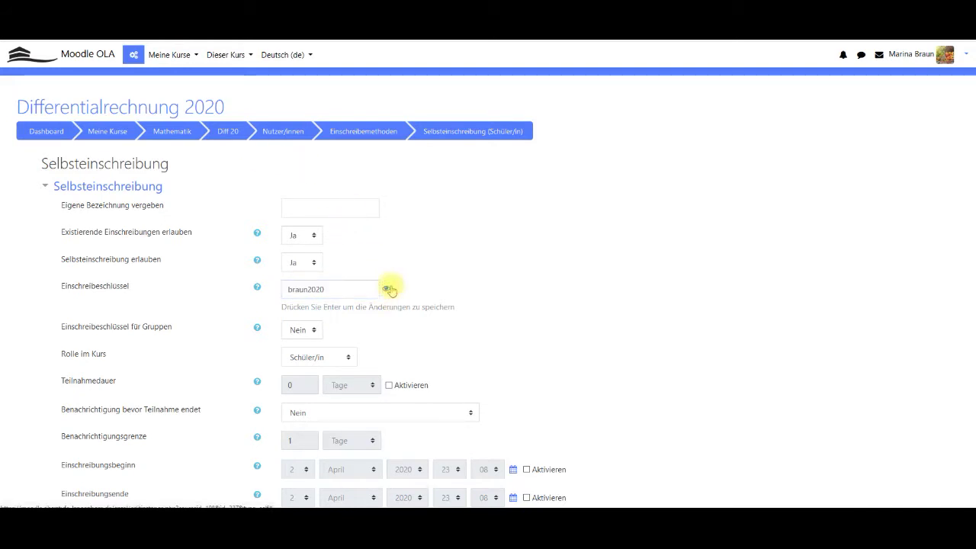
scroll(442, 255, "down", 5)
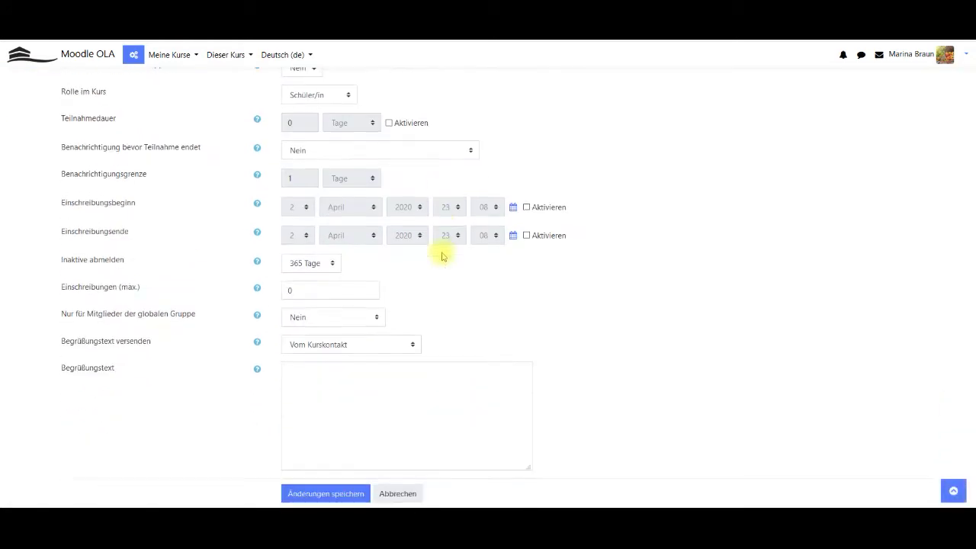
left_click(327, 352)
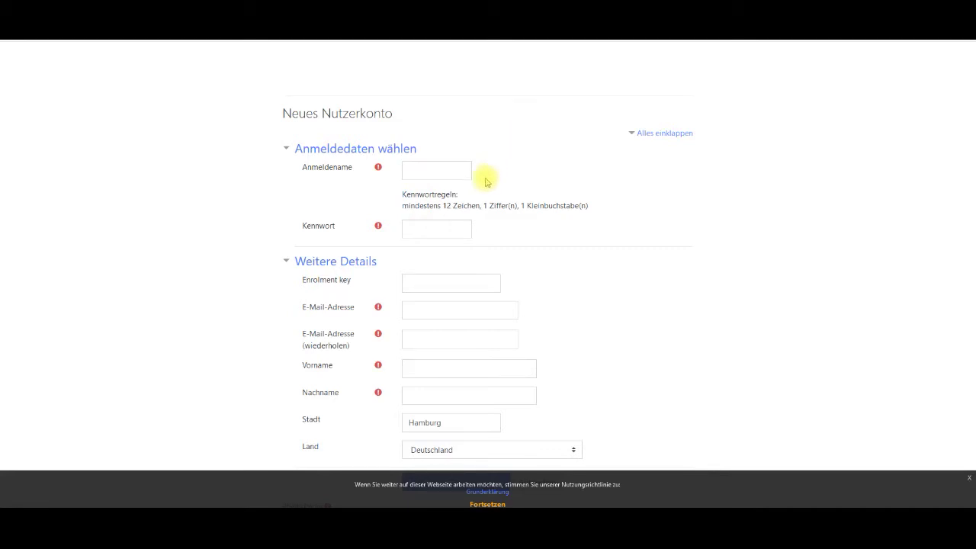
Check the sign-up form's Enrolment key field, then bring up saved usernames on the login page.
left_click(405, 286)
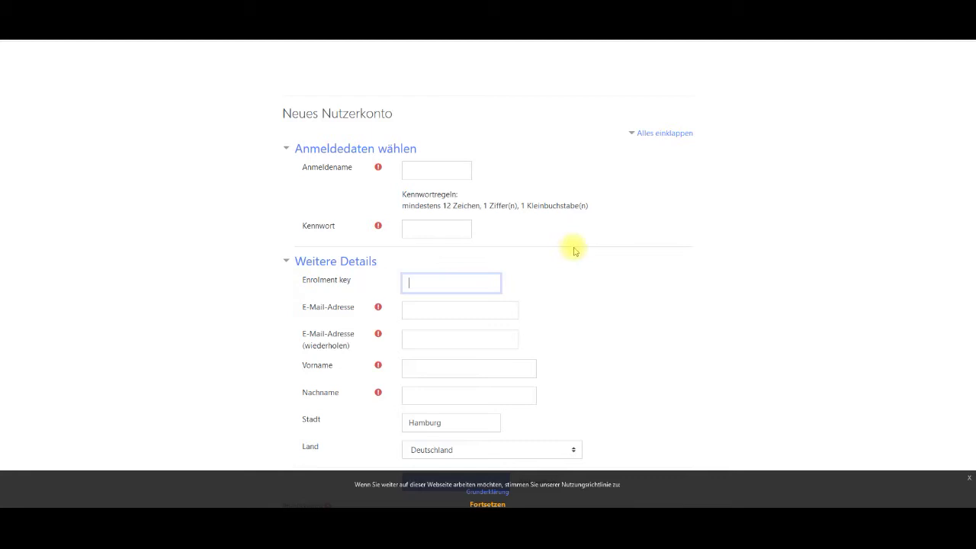
scroll(628, 233, "down", 3)
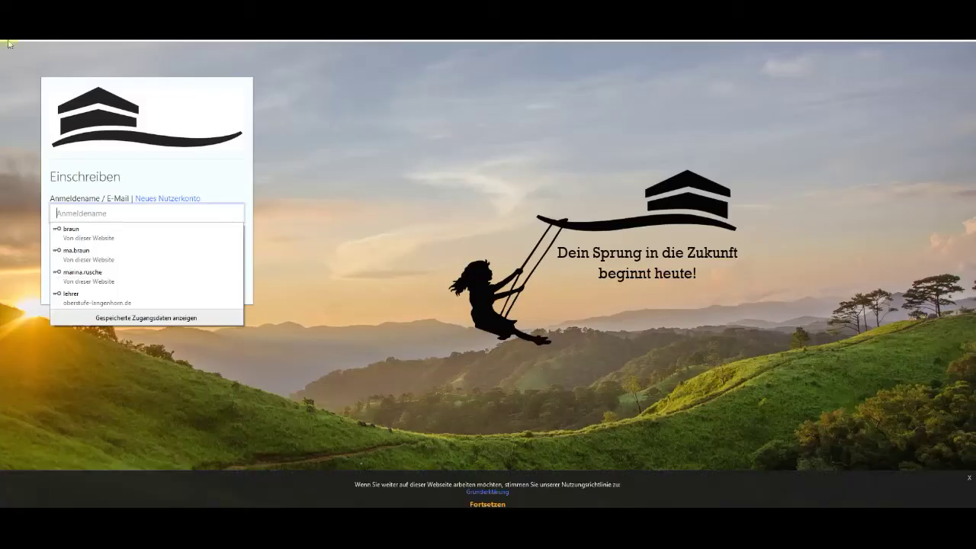
left_click(140, 203)
Log in with the saved teacher account and go to the Alle Kurse category overview.
left_click(108, 256)
left_click(65, 267)
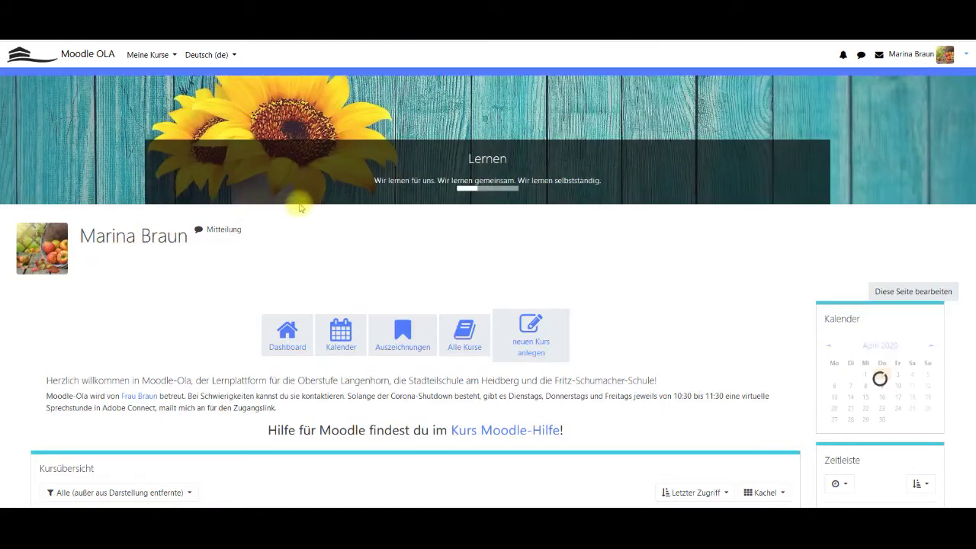
scroll(351, 187, "down", 1)
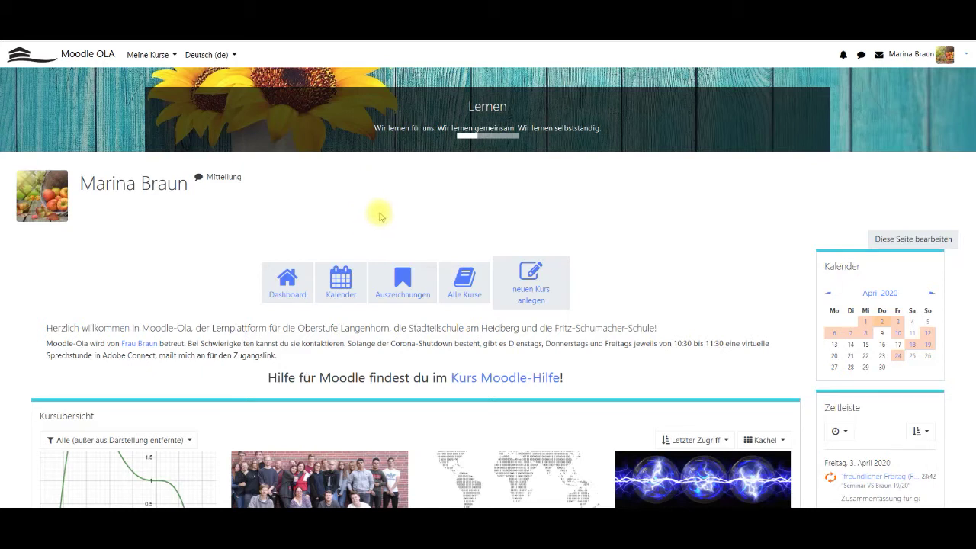
scroll(380, 217, "down", 1)
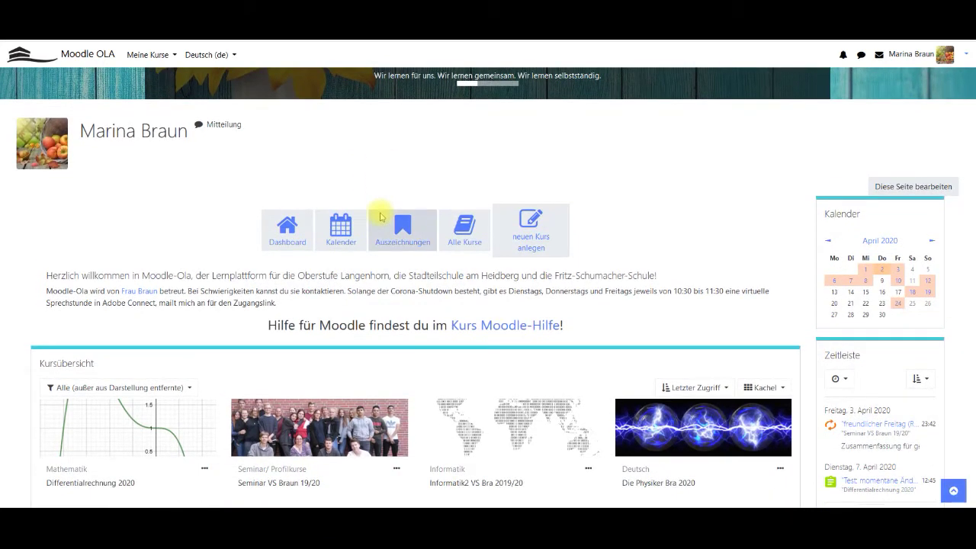
scroll(379, 217, "down", 3)
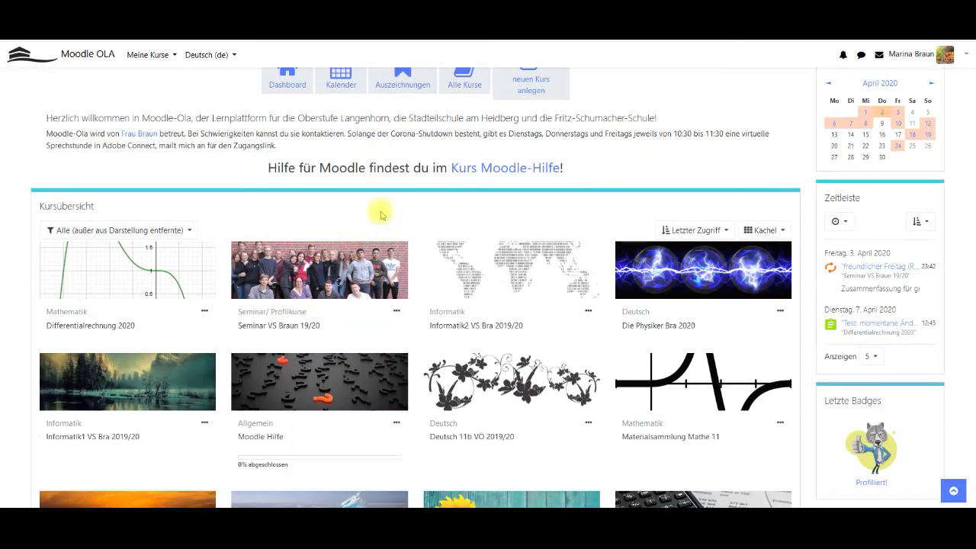
scroll(463, 171, "up", 2)
left_click(460, 173)
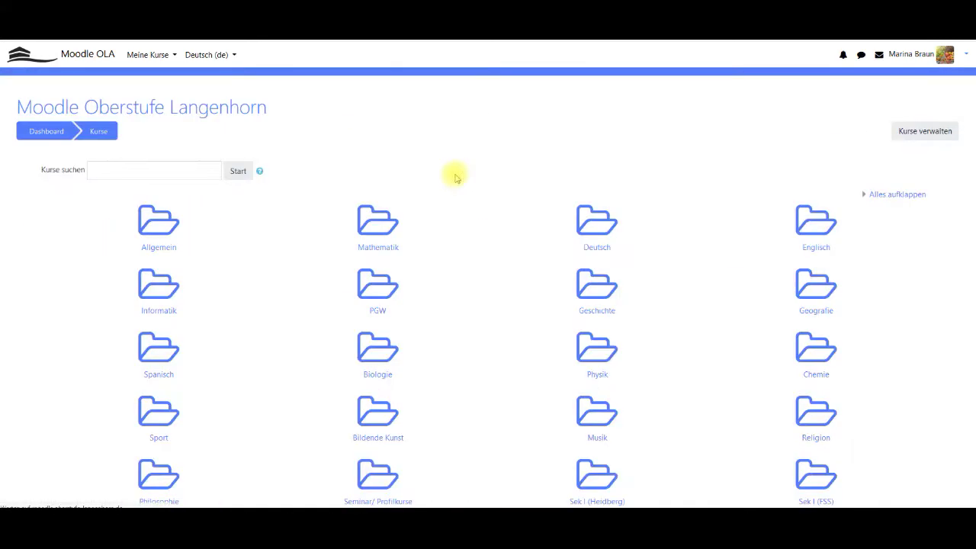
Browse into the Sek I (Heidberg) category and its Jg 10 subcategory.
scroll(386, 325, "down", 3)
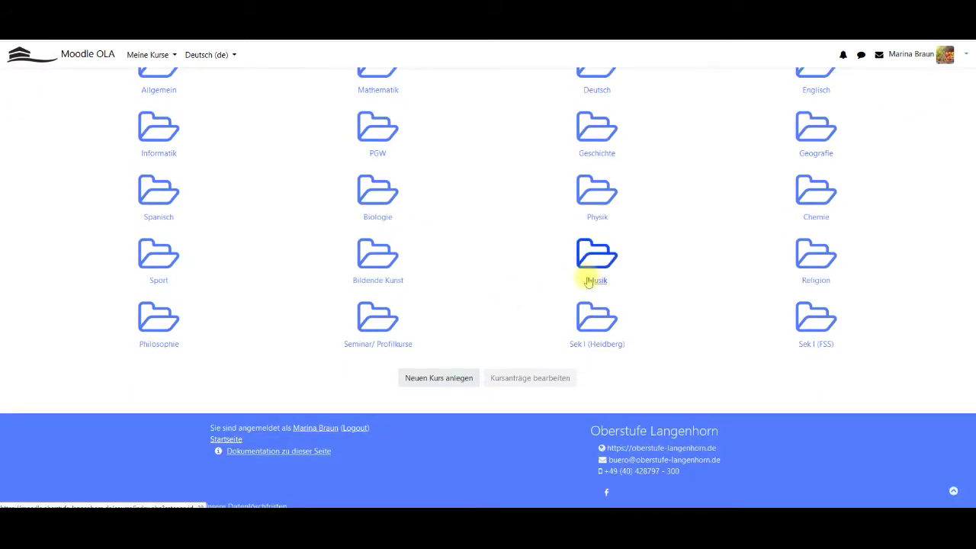
left_click(595, 321)
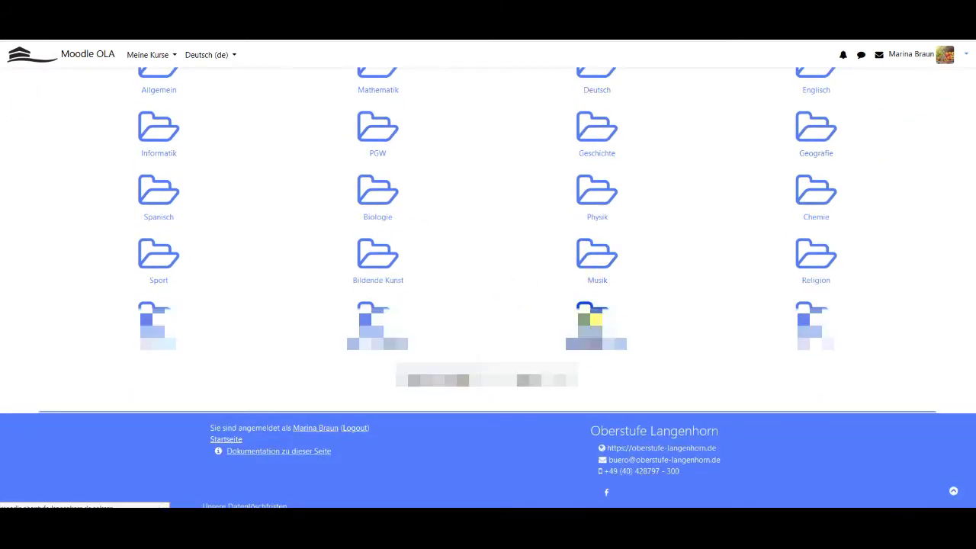
scroll(383, 262, "down", 1)
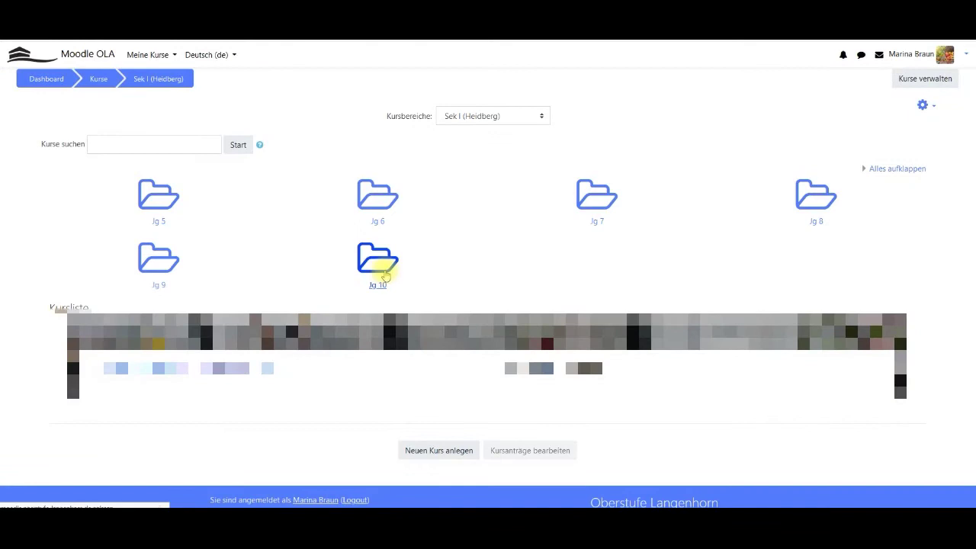
left_click(384, 262)
Try a Jg 10 course, accept the cannot-self-enrol notice, then open Differentialrechnung 2020.
scroll(398, 268, "down", 2)
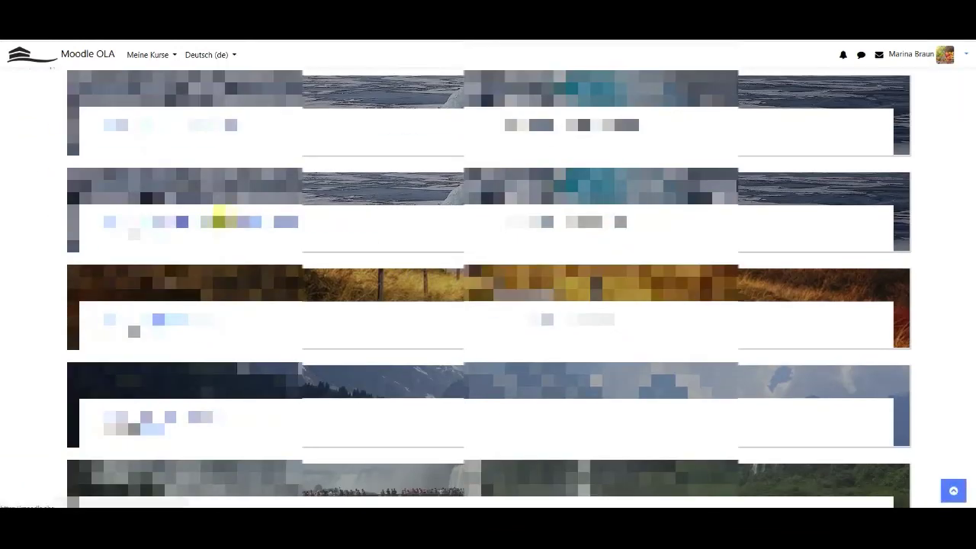
left_click(219, 220)
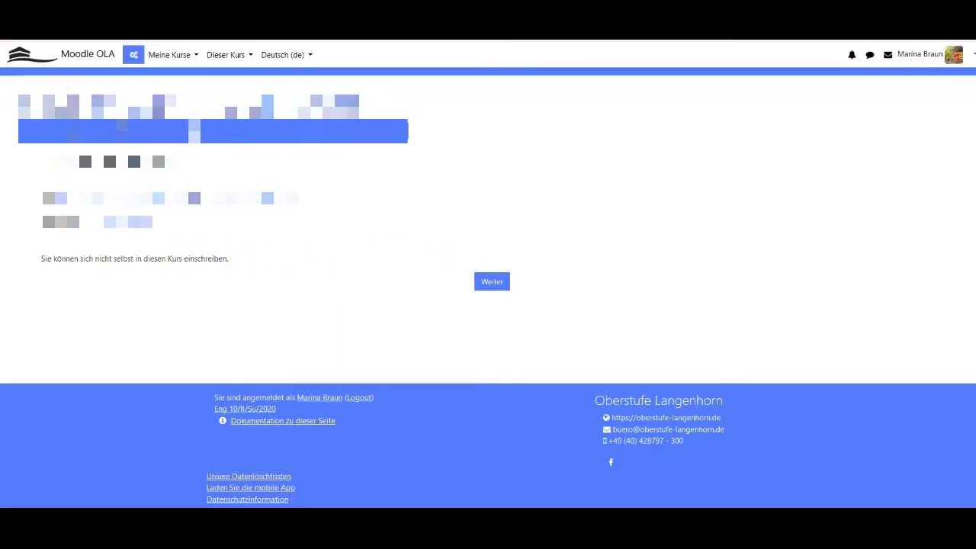
left_click(488, 281)
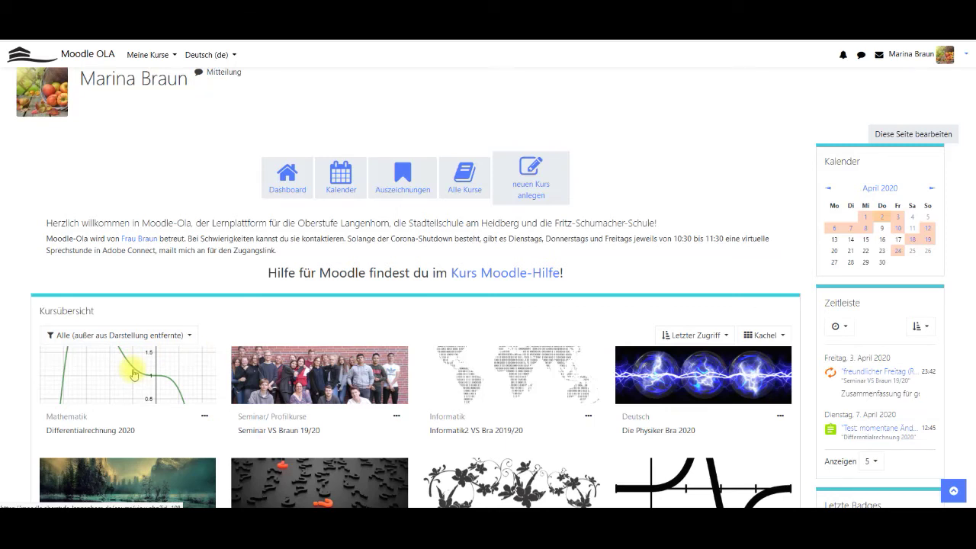
left_click(133, 373)
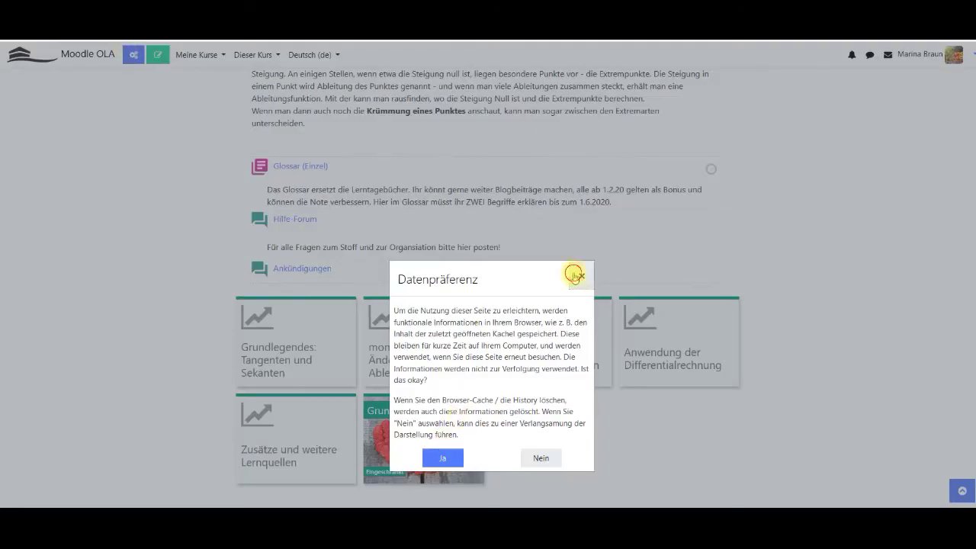
Dismiss the Datenpräferenz prompt and go to the course's Gruppen page.
left_click(581, 276)
left_click(132, 54)
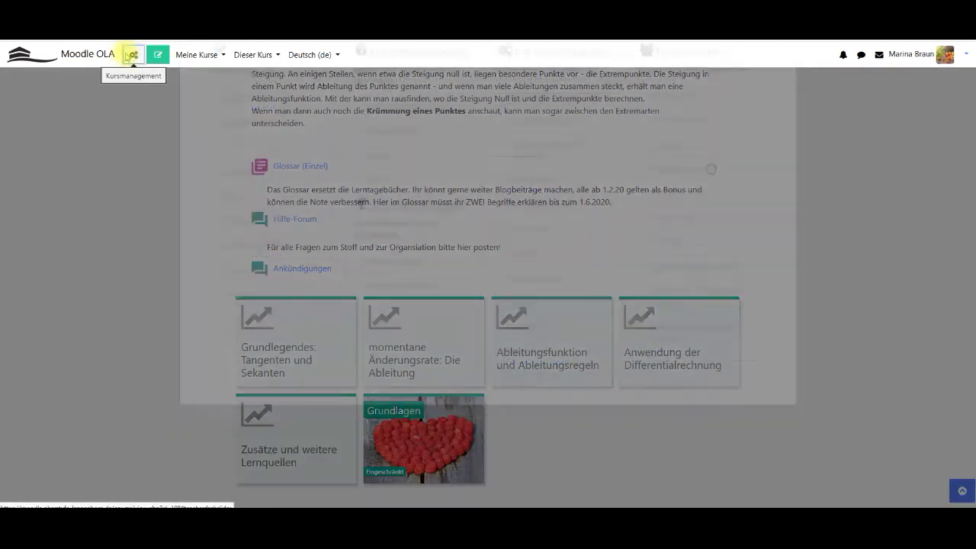
left_click(650, 167)
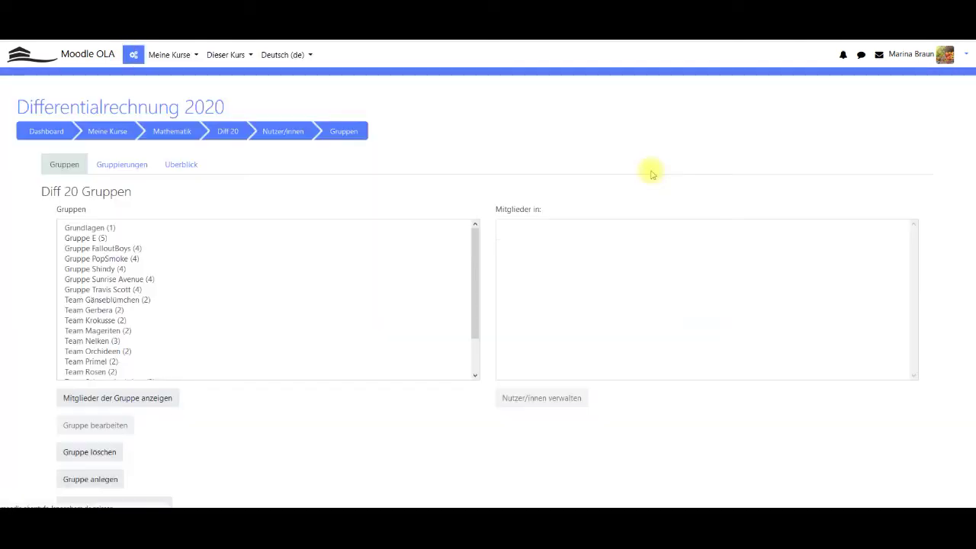
scroll(194, 297, "down", 5)
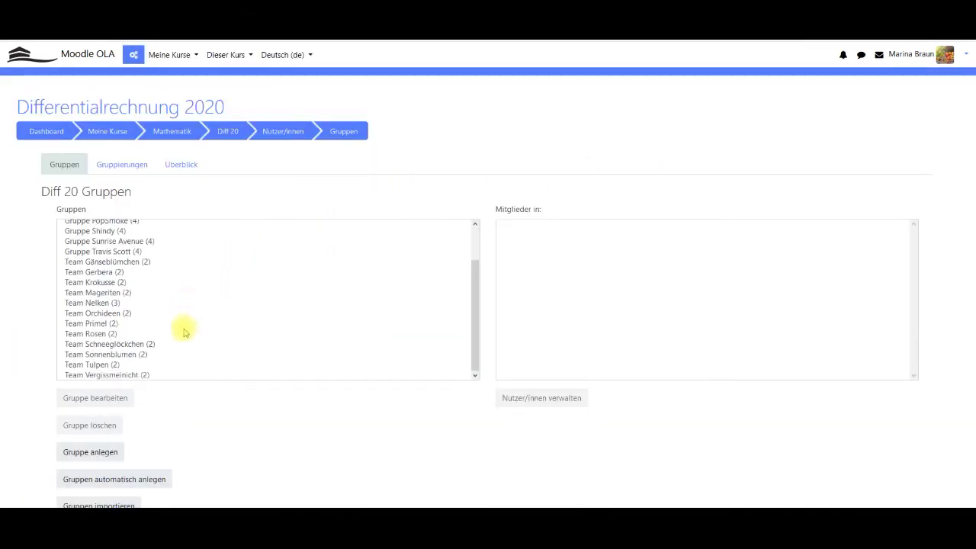
scroll(185, 386, "down", 1)
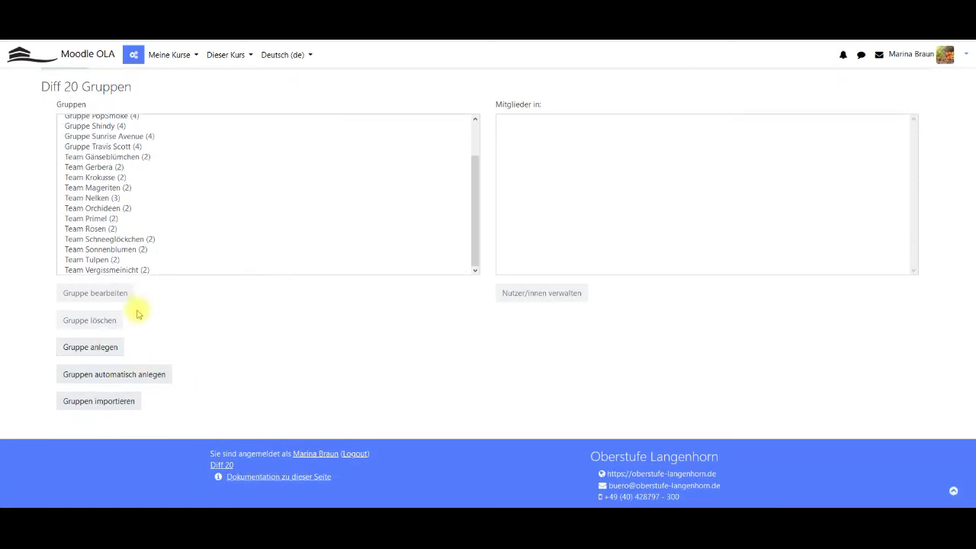
scroll(135, 312, "up", 2)
View the Gruppierungen tab, highlighting the Arbeitsgruppen member groups, then return to the groups list.
left_click(123, 166)
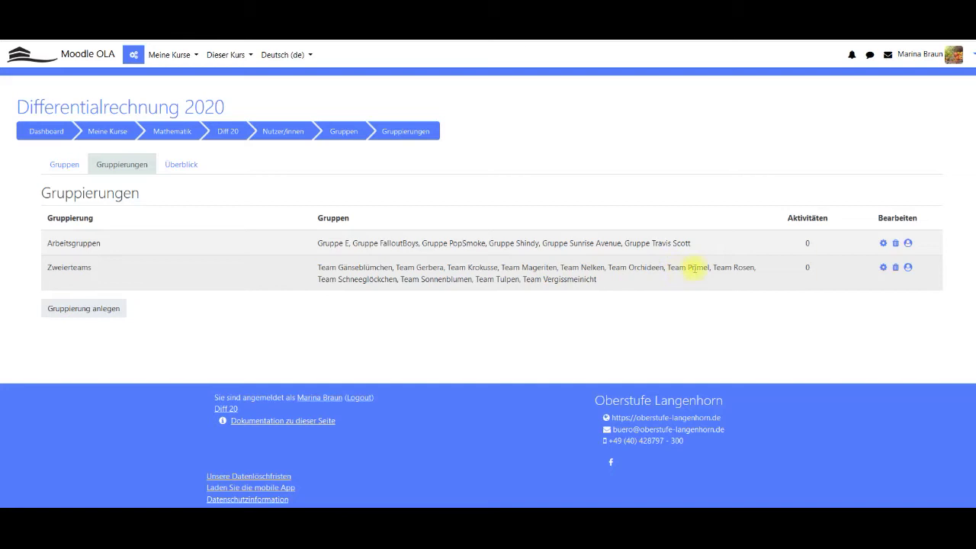
left_click_drag(709, 242, 298, 244)
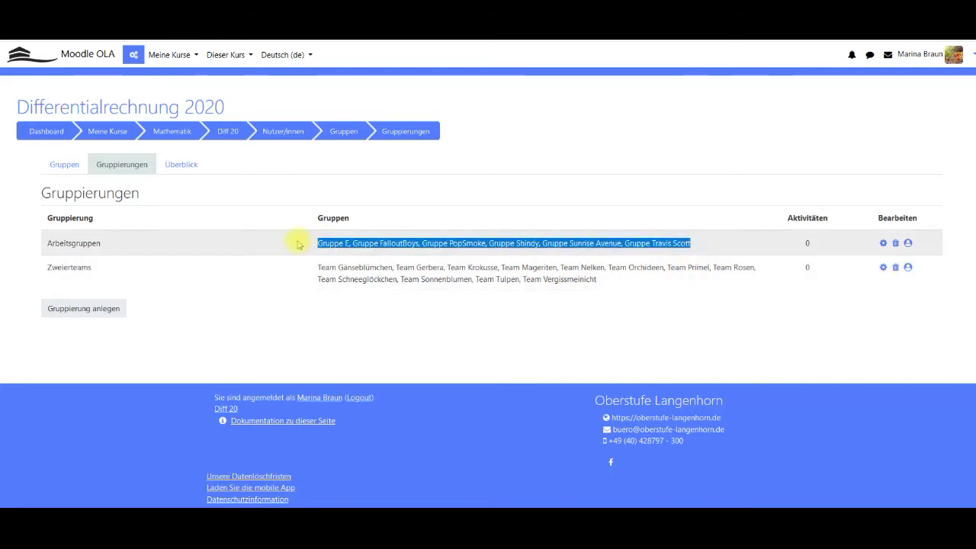
key("alt+Left")
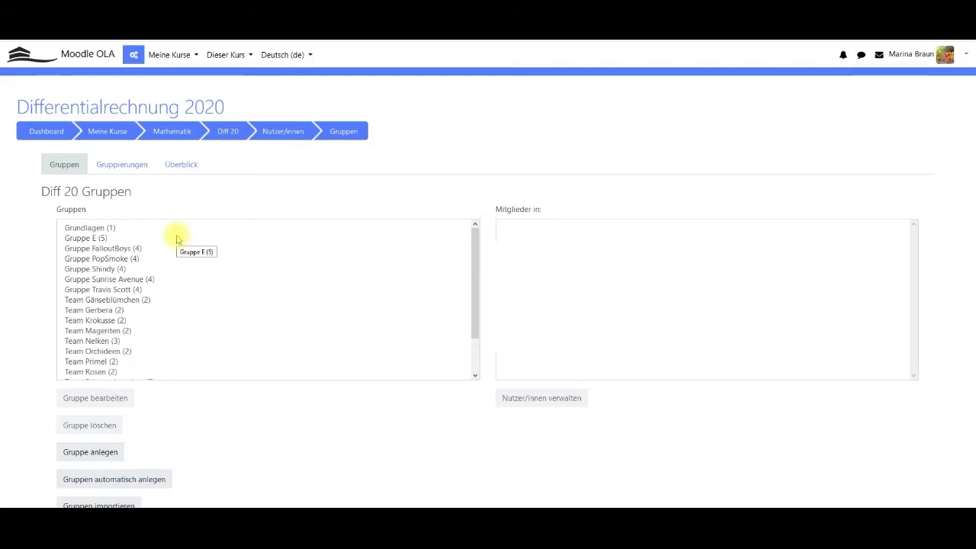
Start a new group and look at its group messaging option.
left_click(107, 452)
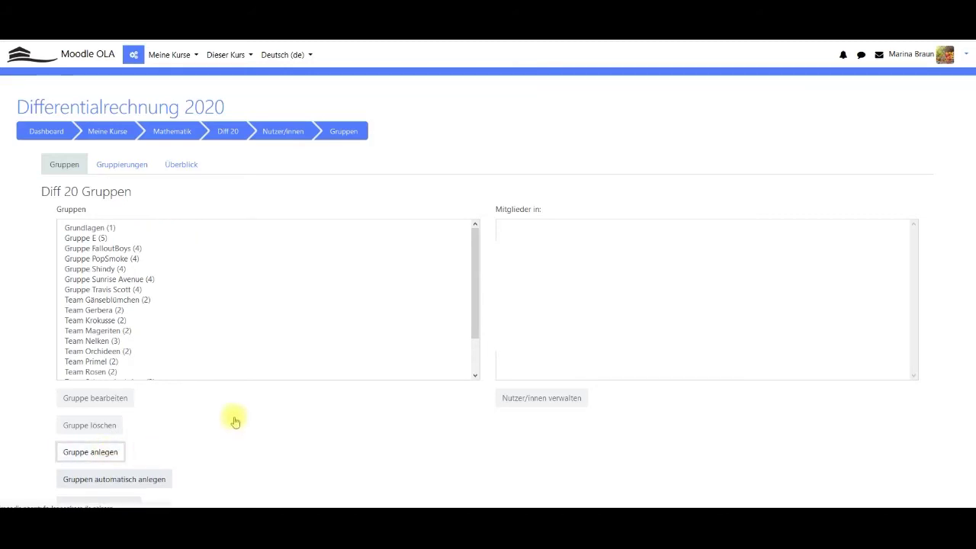
scroll(333, 372, "down", 2)
left_click(303, 353)
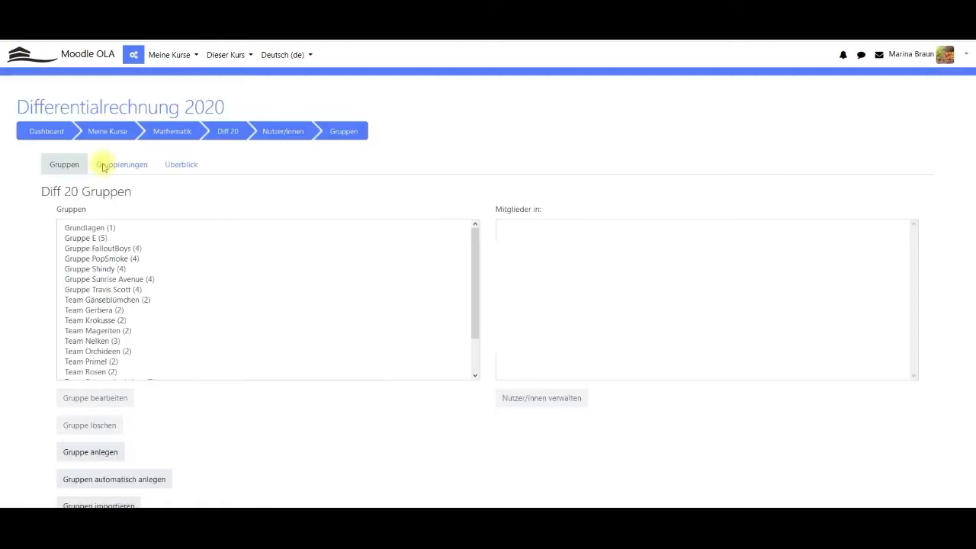
Expand group conversations in the messaging drawer and list Gruppe Travis Scott's members.
left_click(861, 55)
left_click(869, 187)
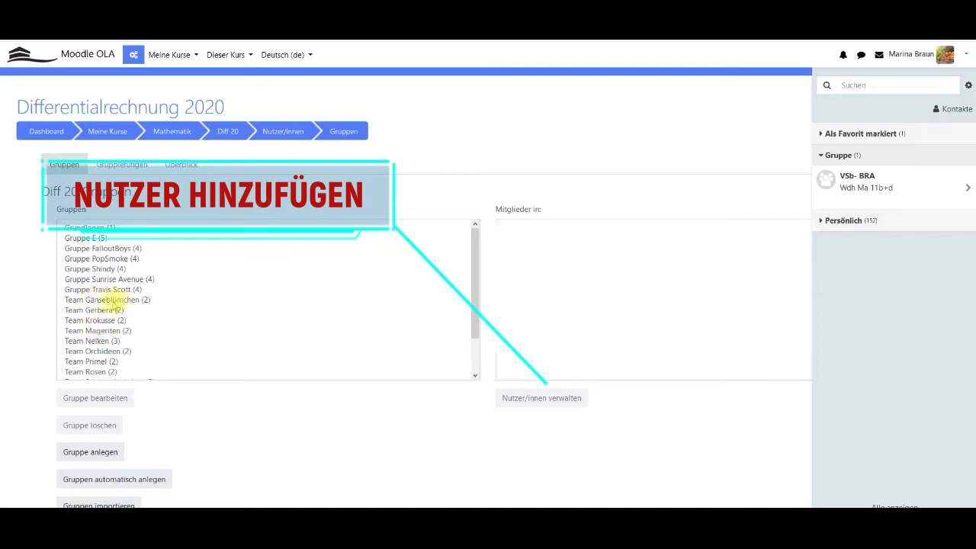
left_click(99, 267)
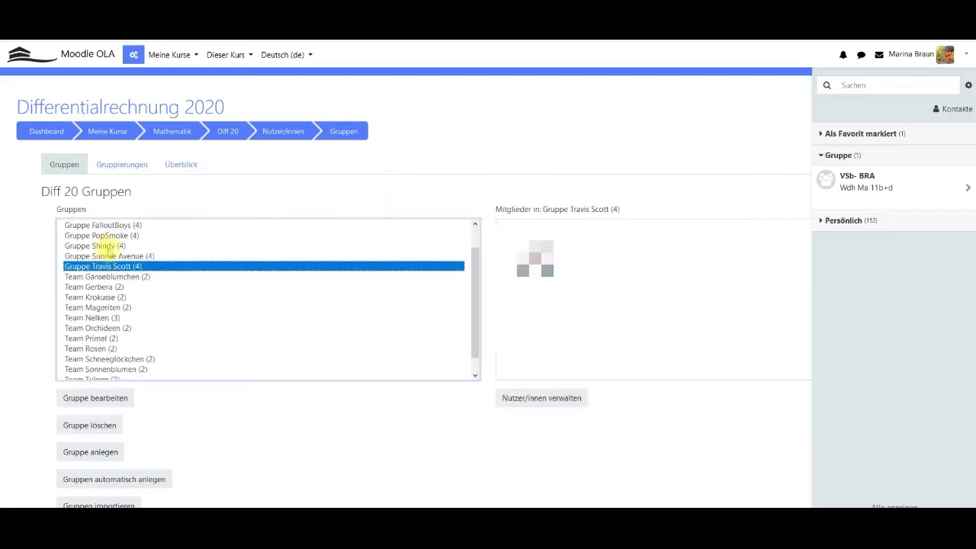
Show Gruppe Shindy's members and open its Gruppe bearbeiten form.
left_click(104, 245)
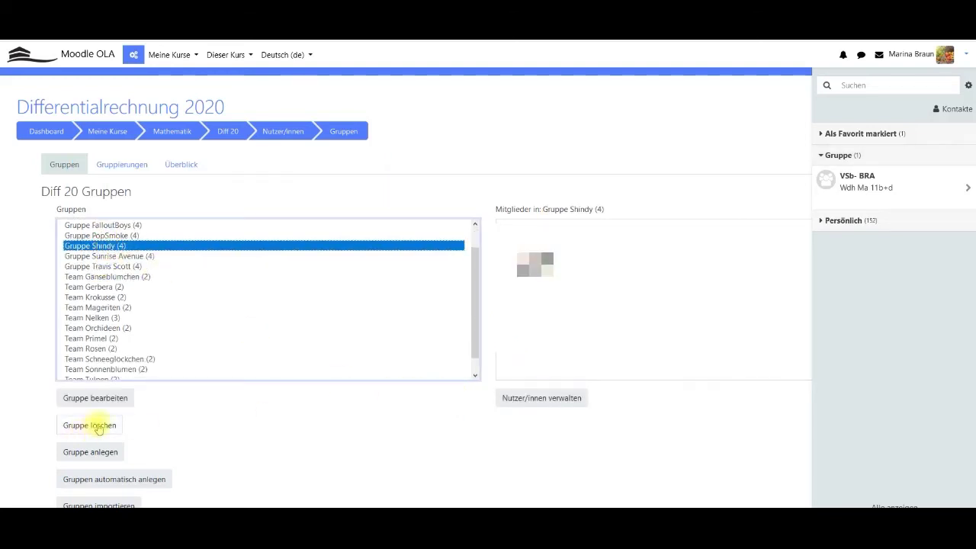
left_click(97, 397)
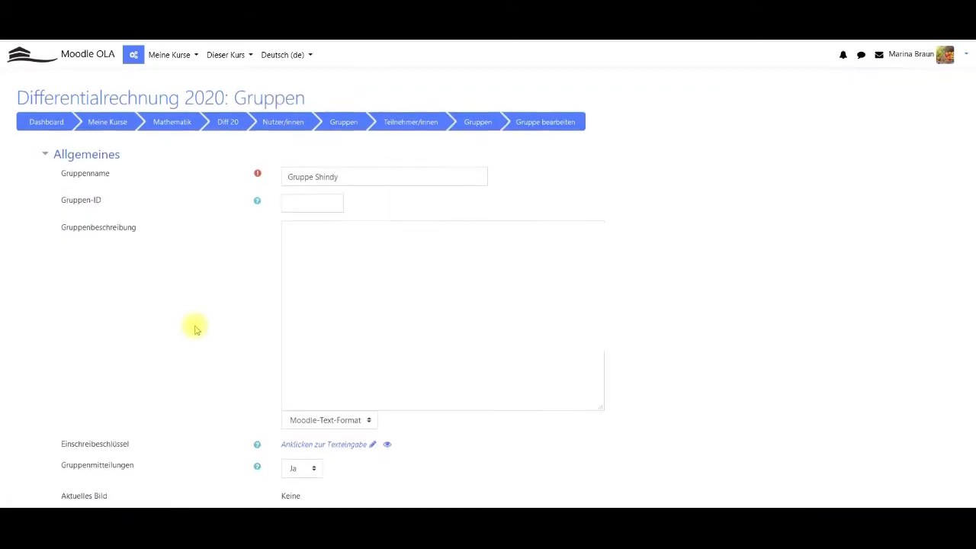
scroll(244, 351, "down", 3)
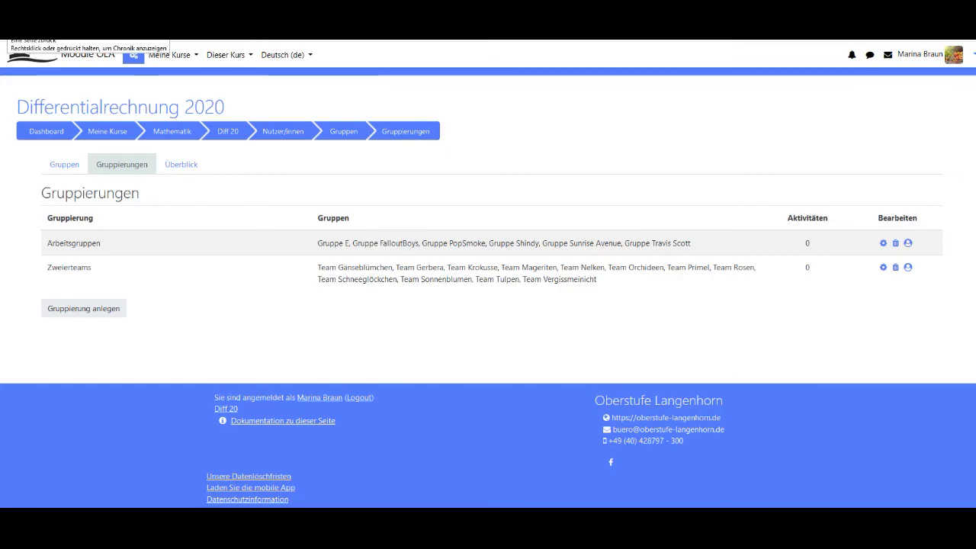
Open the Grundlagen section's settings and expand its Voraussetzungen access restrictions.
key("alt+Left")
key("alt+Left")
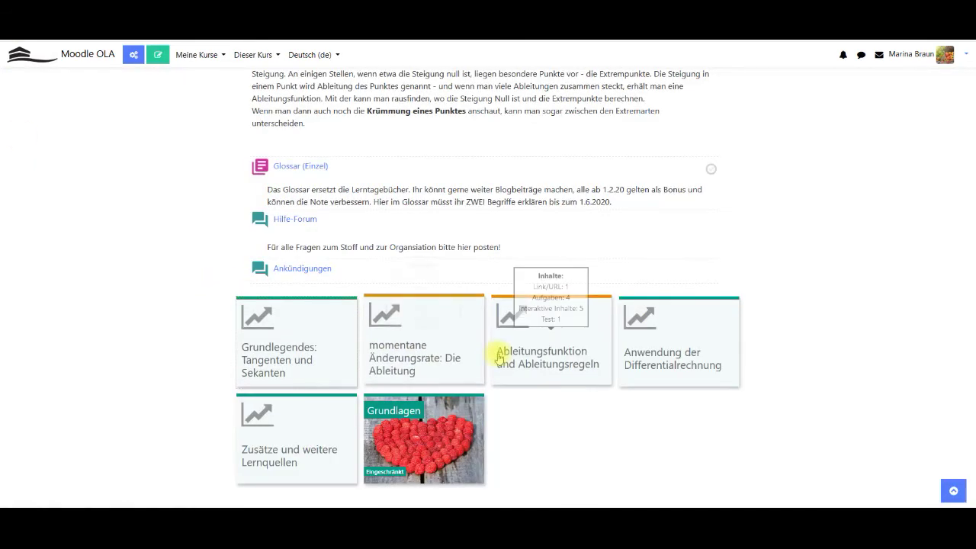
scroll(473, 335, "down", 1)
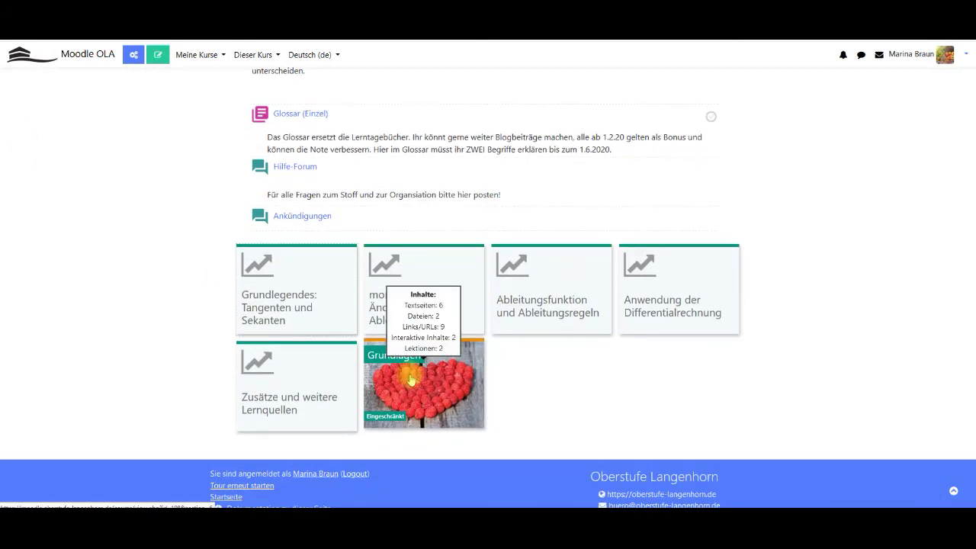
left_click(410, 379)
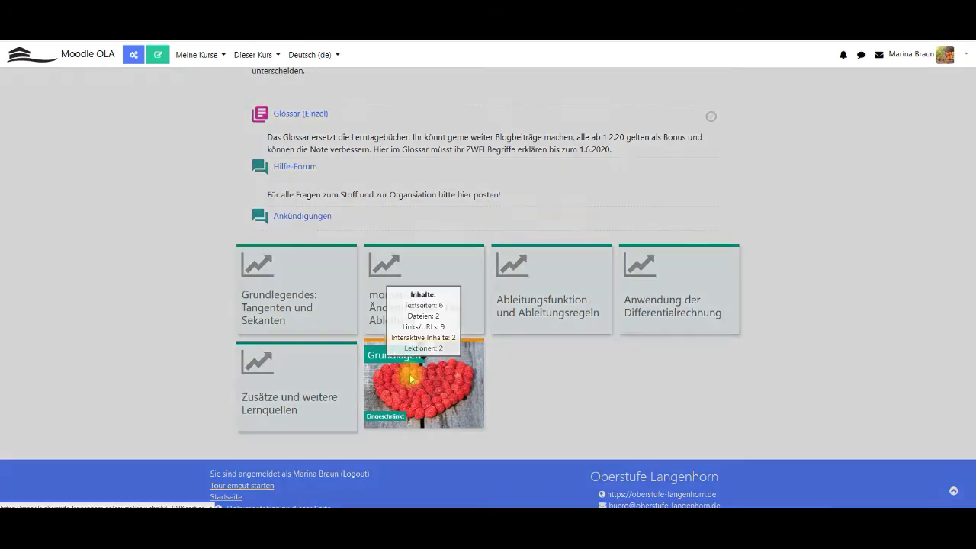
left_click(676, 182)
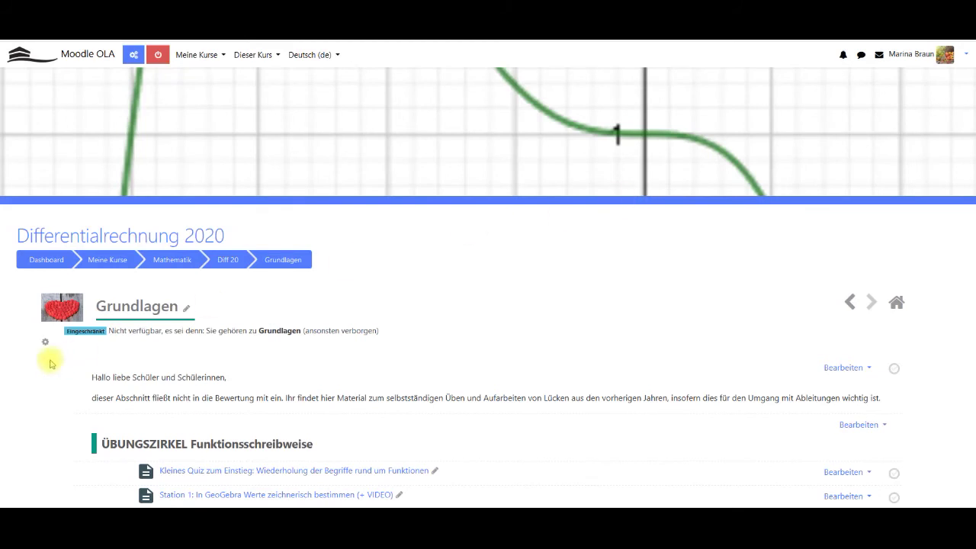
left_click(45, 342)
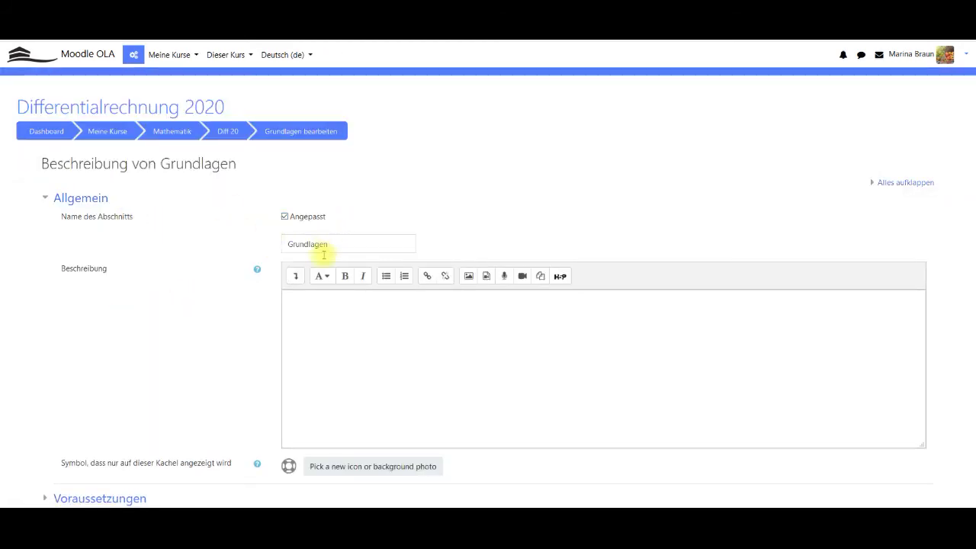
scroll(267, 369, "down", 3)
left_click(124, 347)
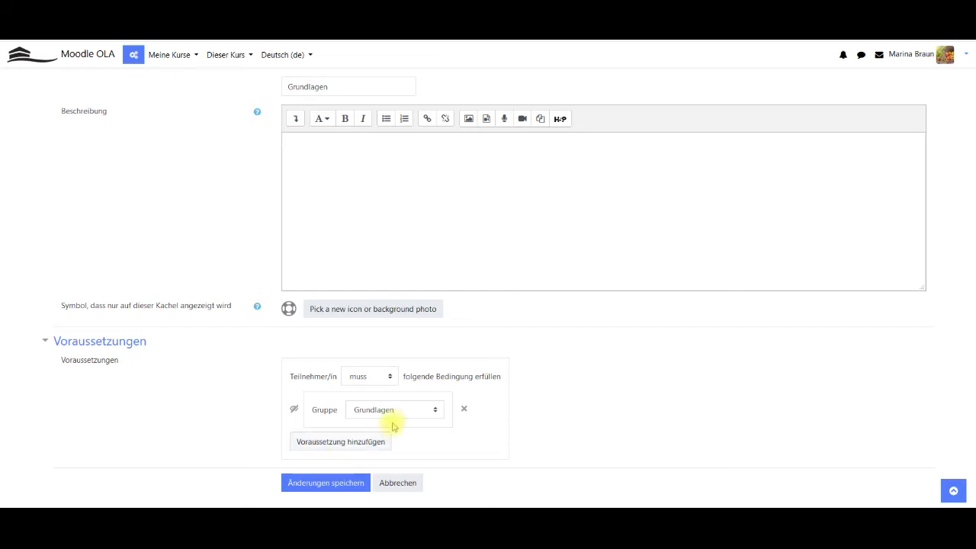
Cancel the add-restriction dialog without adding one and return to the Diff 20 course page.
left_click(375, 444)
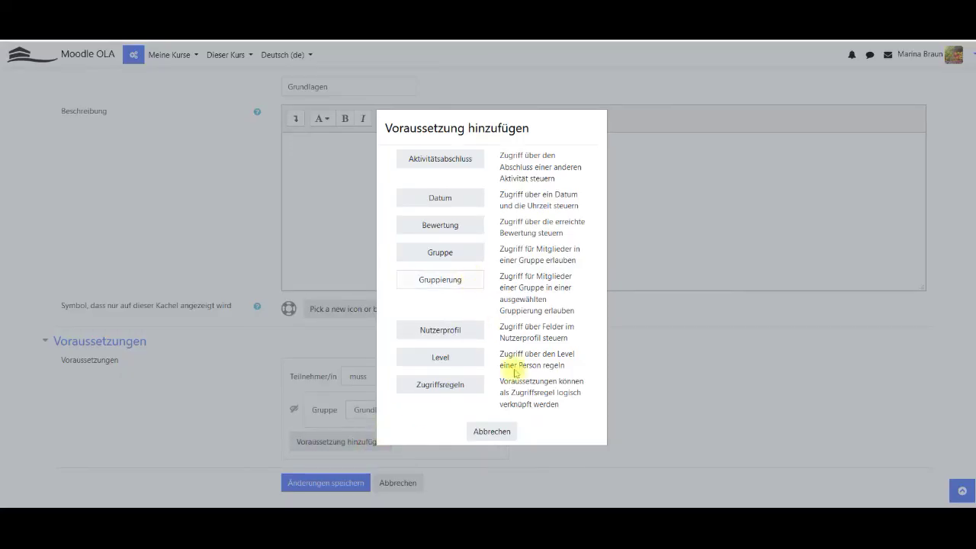
left_click(506, 432)
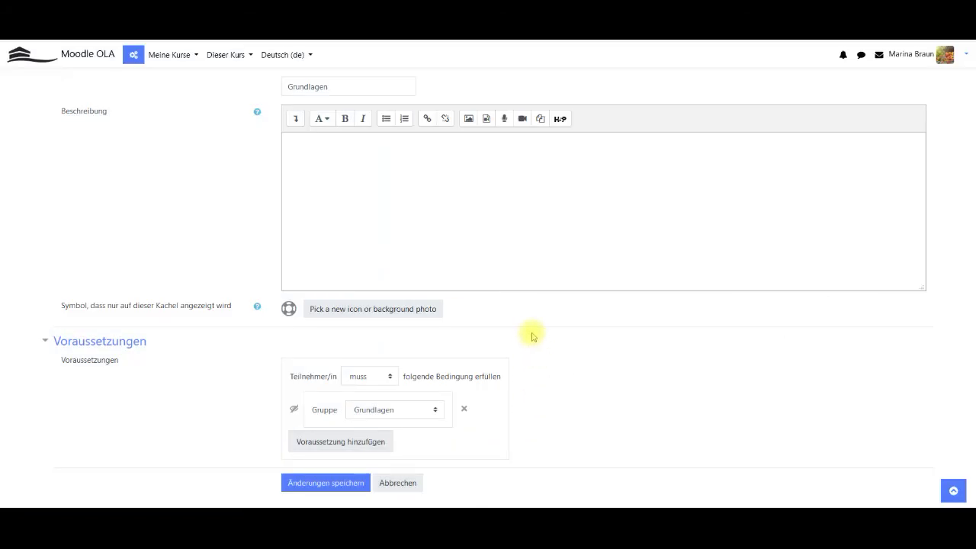
scroll(530, 333, "up", 3)
left_click(221, 132)
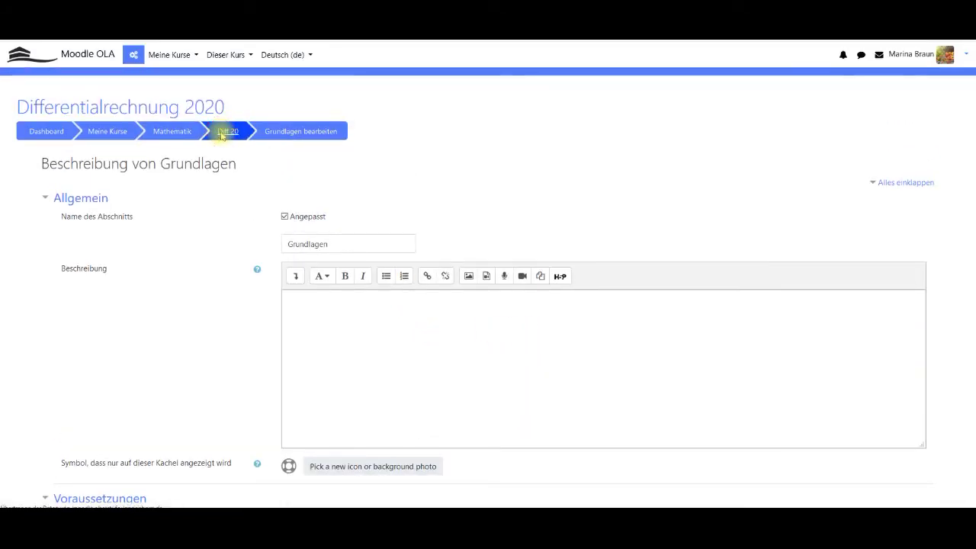
scroll(218, 279, "down", 5)
Open the Momentane Änderung (grafisch)(Gruppe) assignment in the momentane Änderungsrate: Die Ableitung section.
scroll(252, 244, "down", 1)
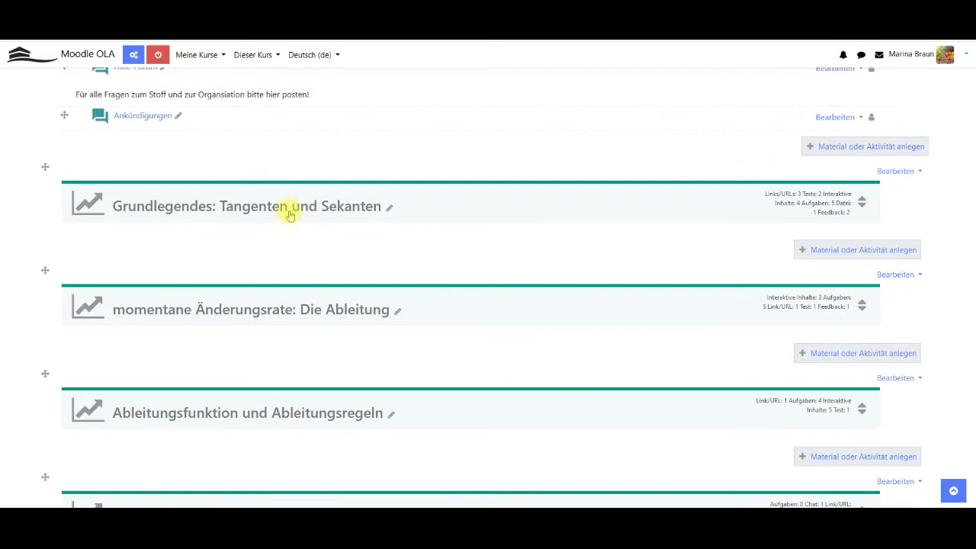
scroll(283, 236, "down", 5)
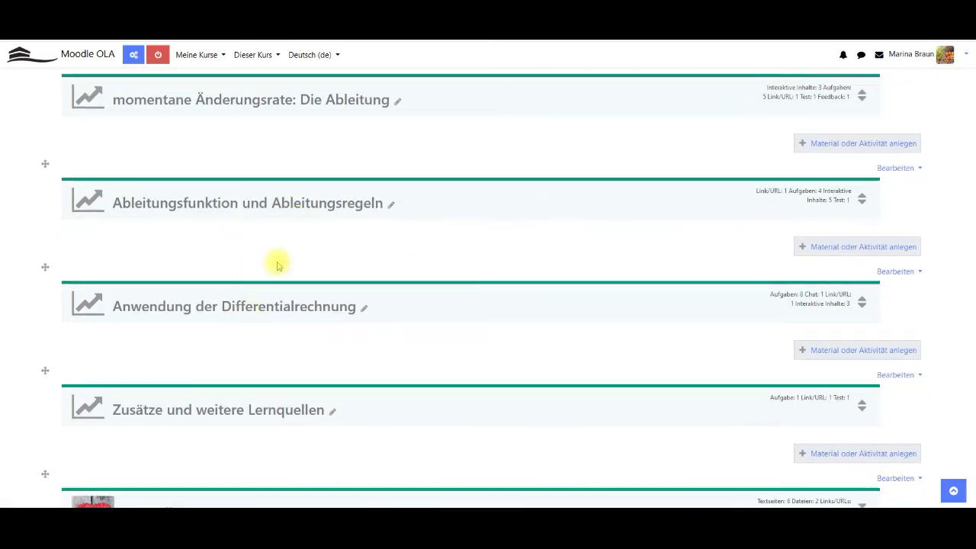
scroll(271, 275, "up", 2)
left_click(270, 313)
scroll(267, 309, "down", 2)
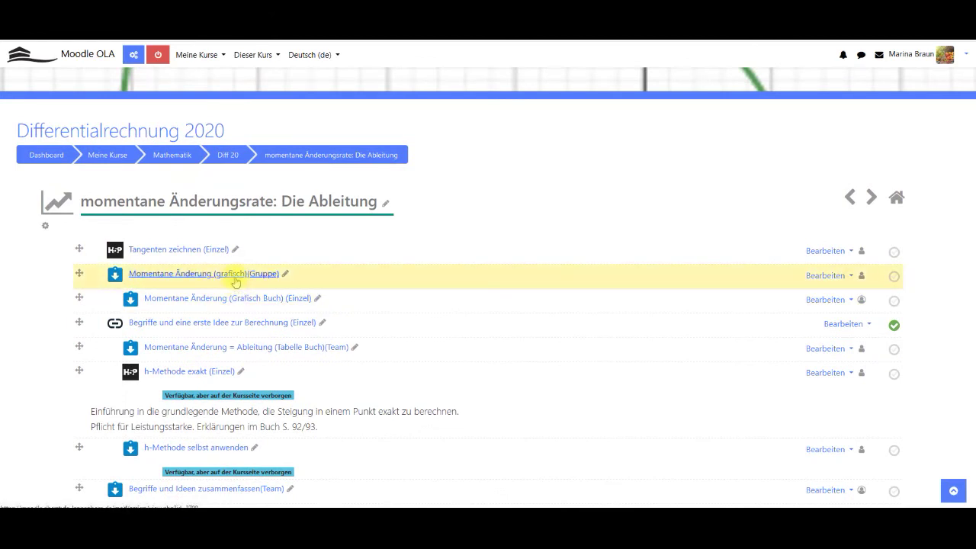
left_click(234, 275)
scroll(429, 366, "down", 1)
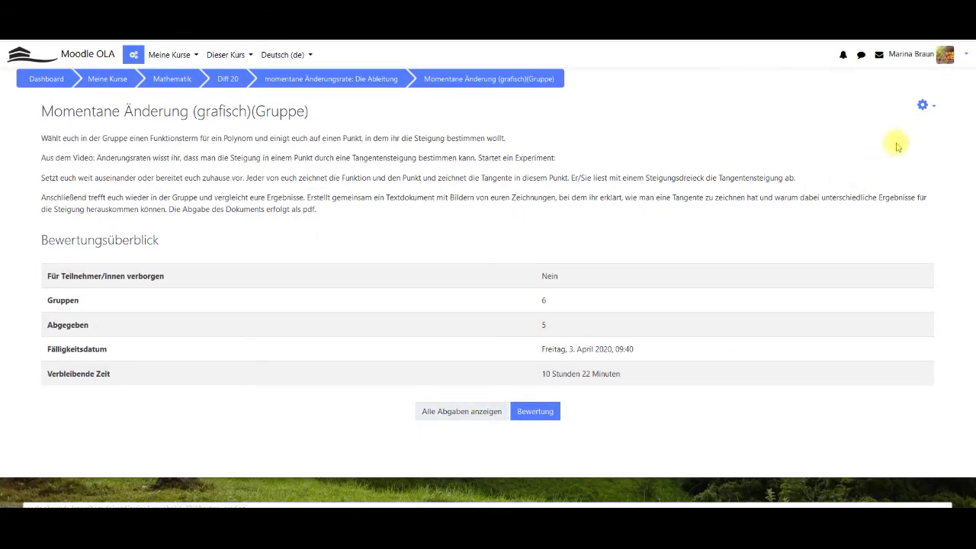
Edit the assignment settings and expand Einstellungen für Gruppeneinreichungen, showing the Arbeitsgruppen grouping.
left_click(928, 102)
left_click(880, 122)
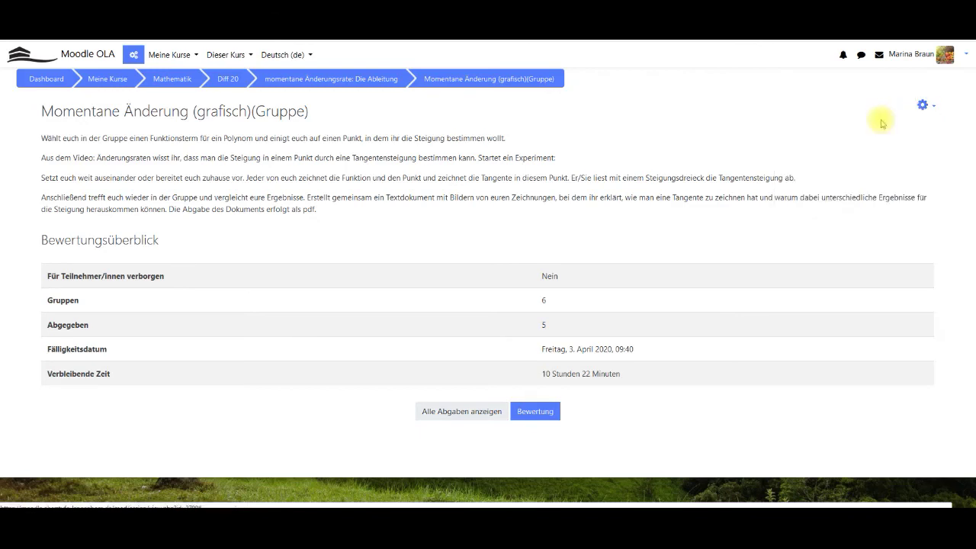
scroll(585, 228, "down", 5)
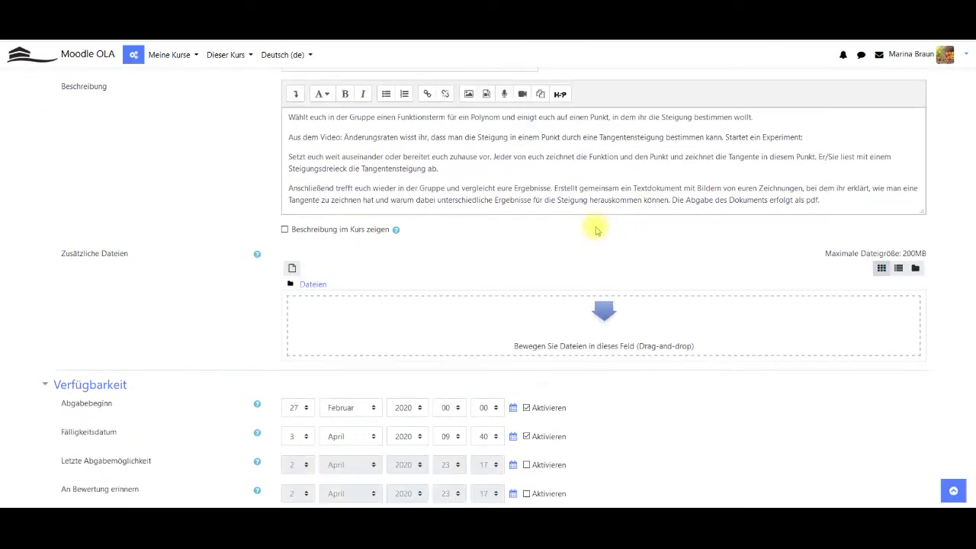
scroll(585, 229, "down", 3)
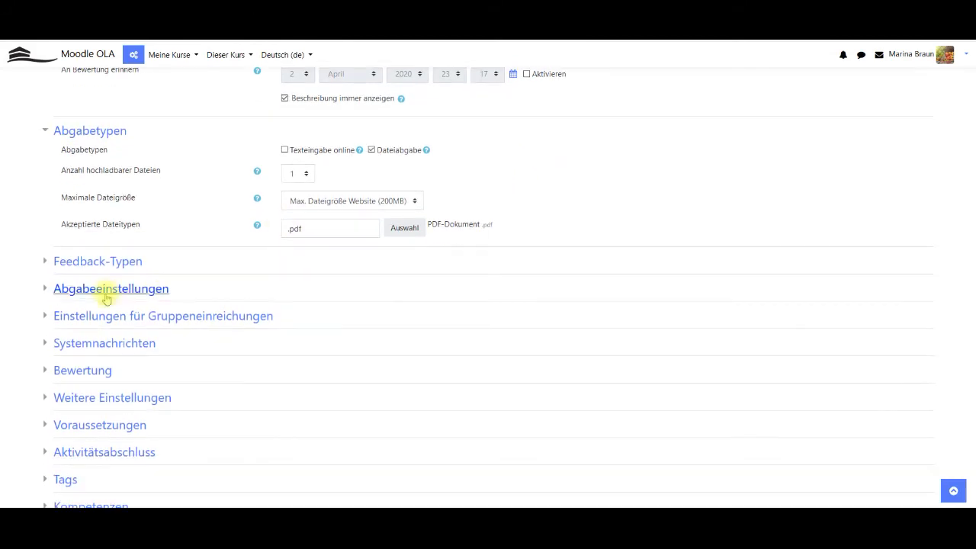
left_click(105, 317)
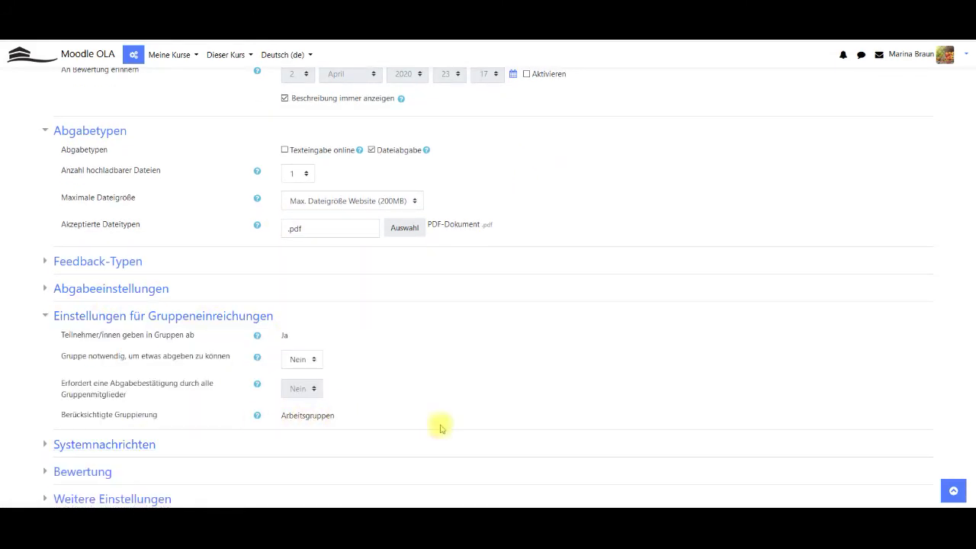
Save the assignment settings and scroll back up the course page.
scroll(435, 389, "down", 4)
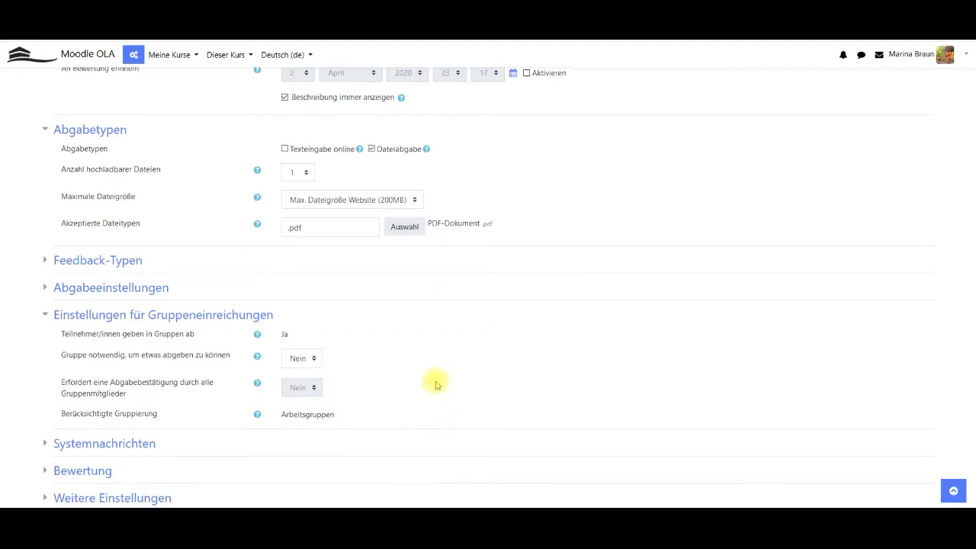
left_click(356, 336)
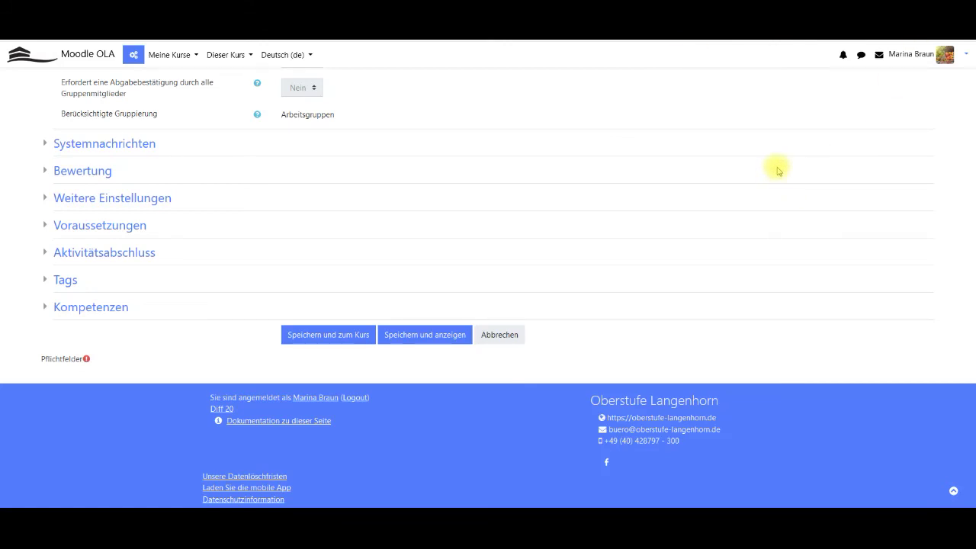
scroll(776, 168, "up", 2)
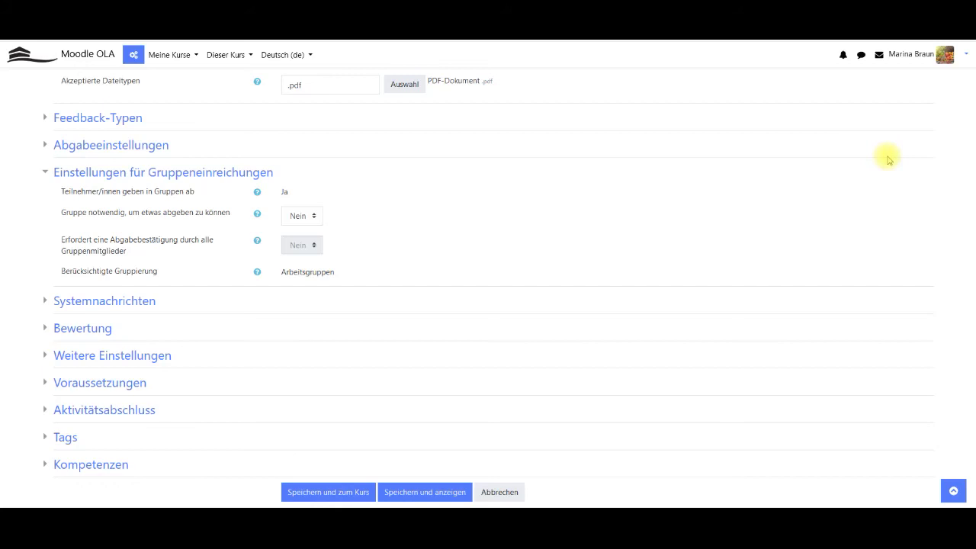
scroll(889, 159, "up", 3)
scroll(885, 159, "up", 4)
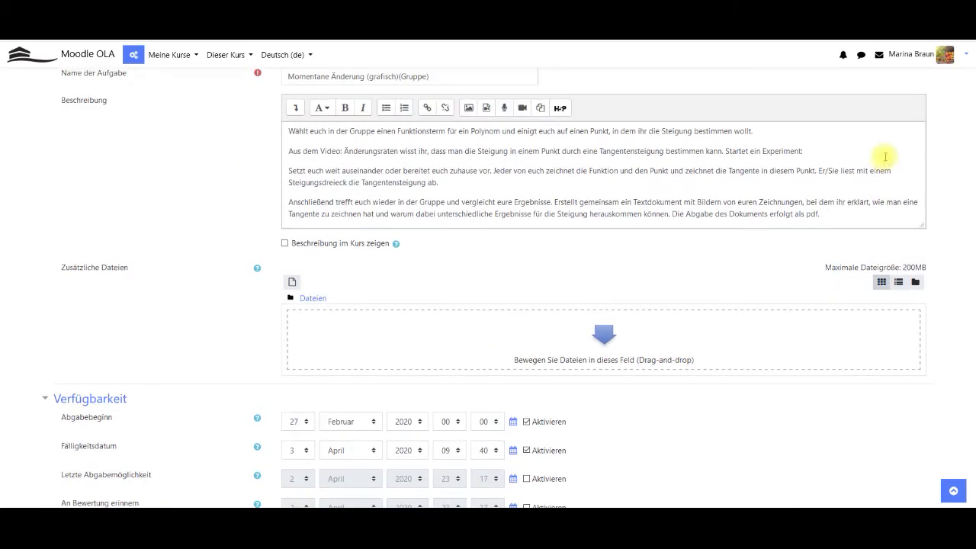
scroll(809, 220, "up", 1)
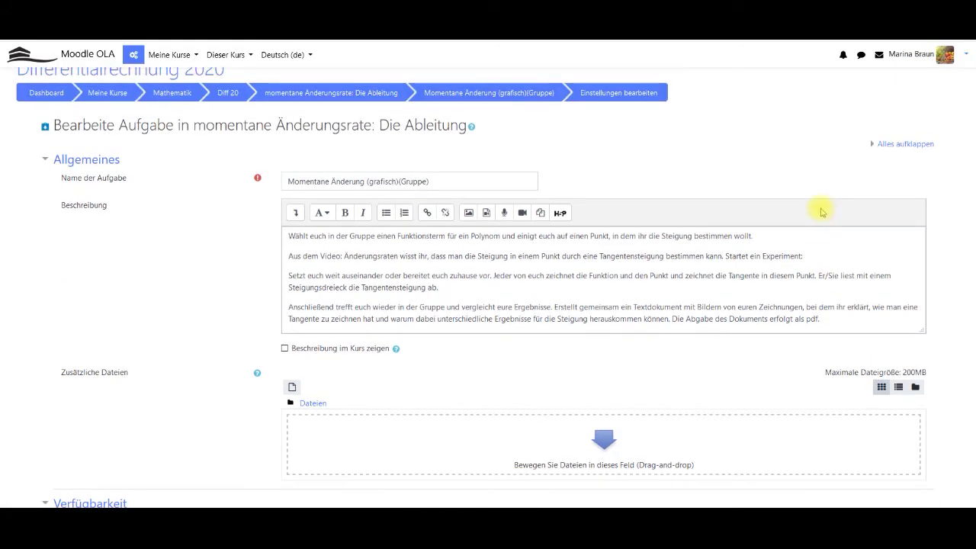